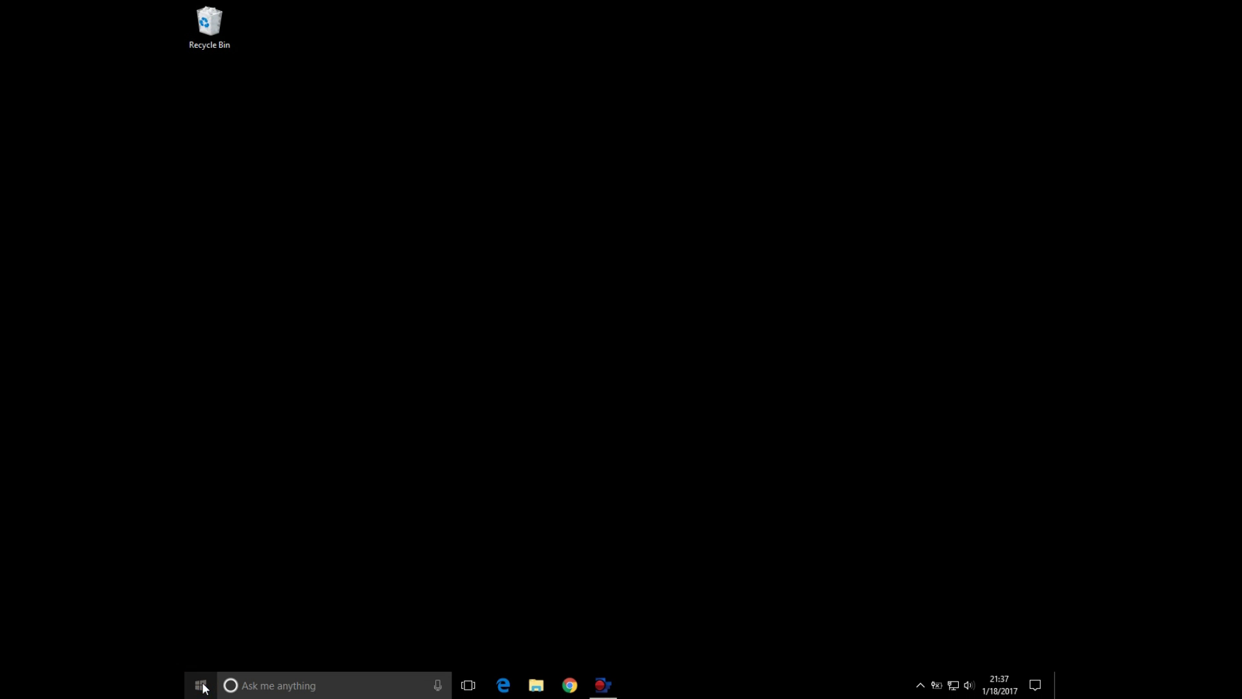
Open Programs and Features from Control Panel via the Start right-click menu
{"action": "right_click", "coordinate": [202, 687]}
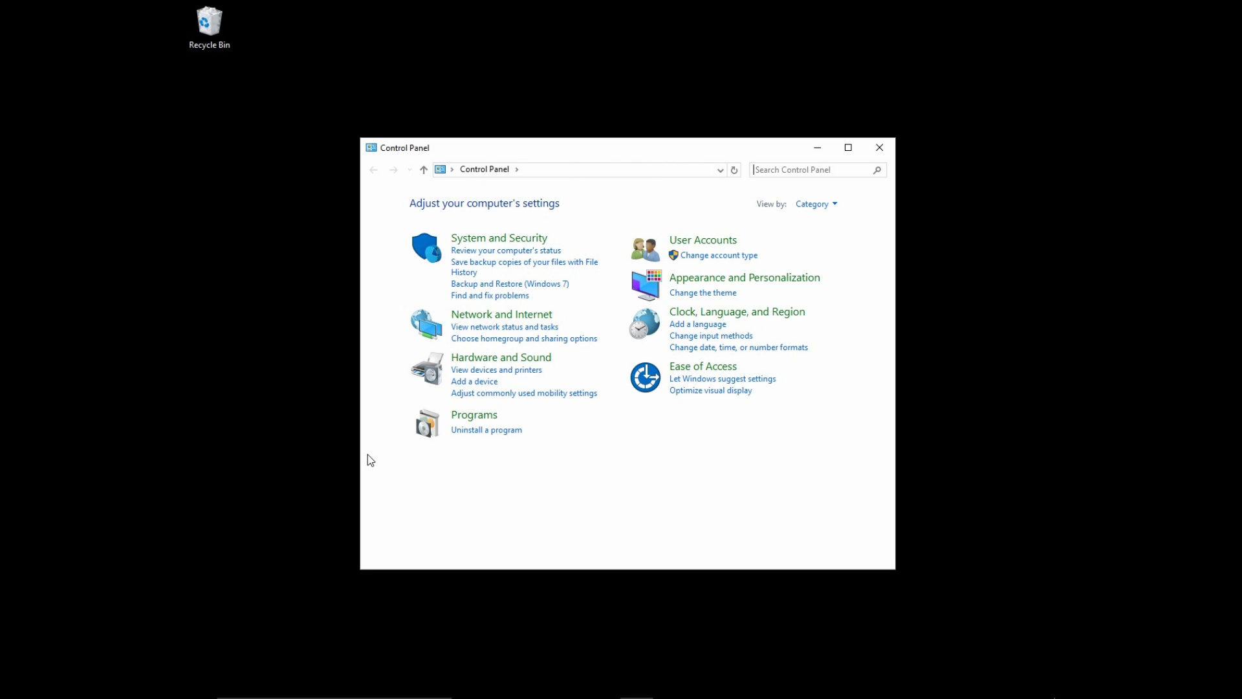
{"action": "left_click", "coordinate": [466, 430]}
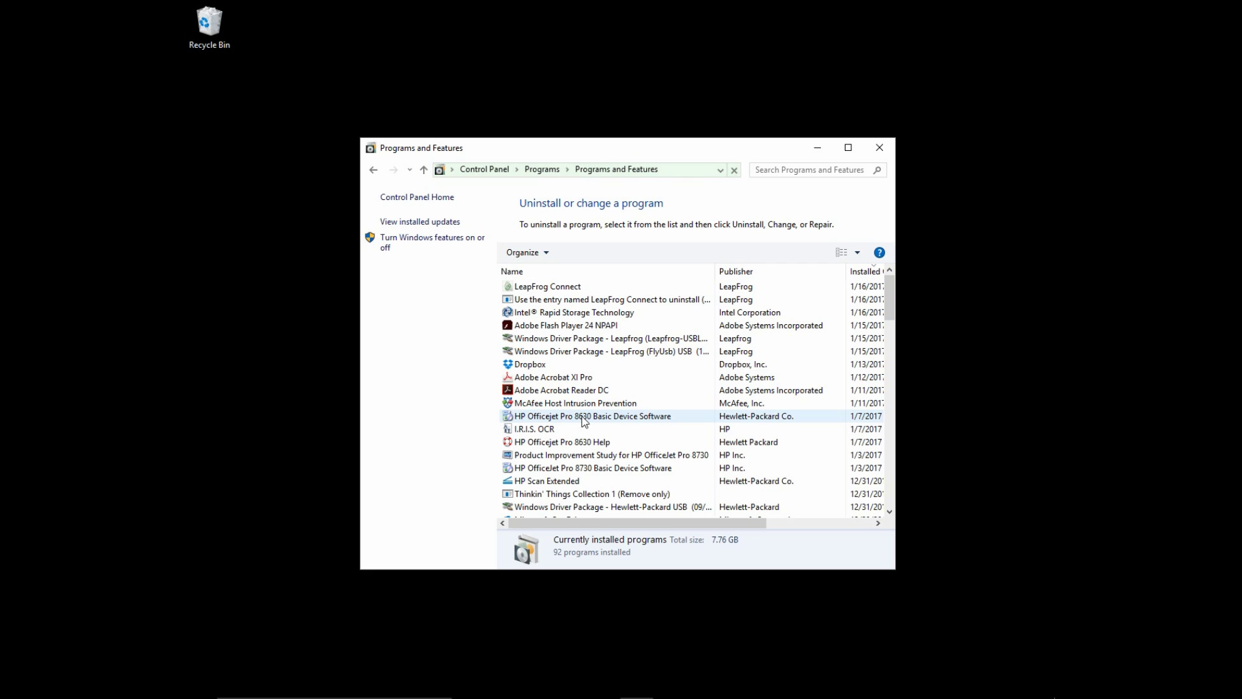
Remove HP Officejet Pro 8630 Basic Device Software, confirming the uninstall
{"action": "left_click", "coordinate": [583, 422]}
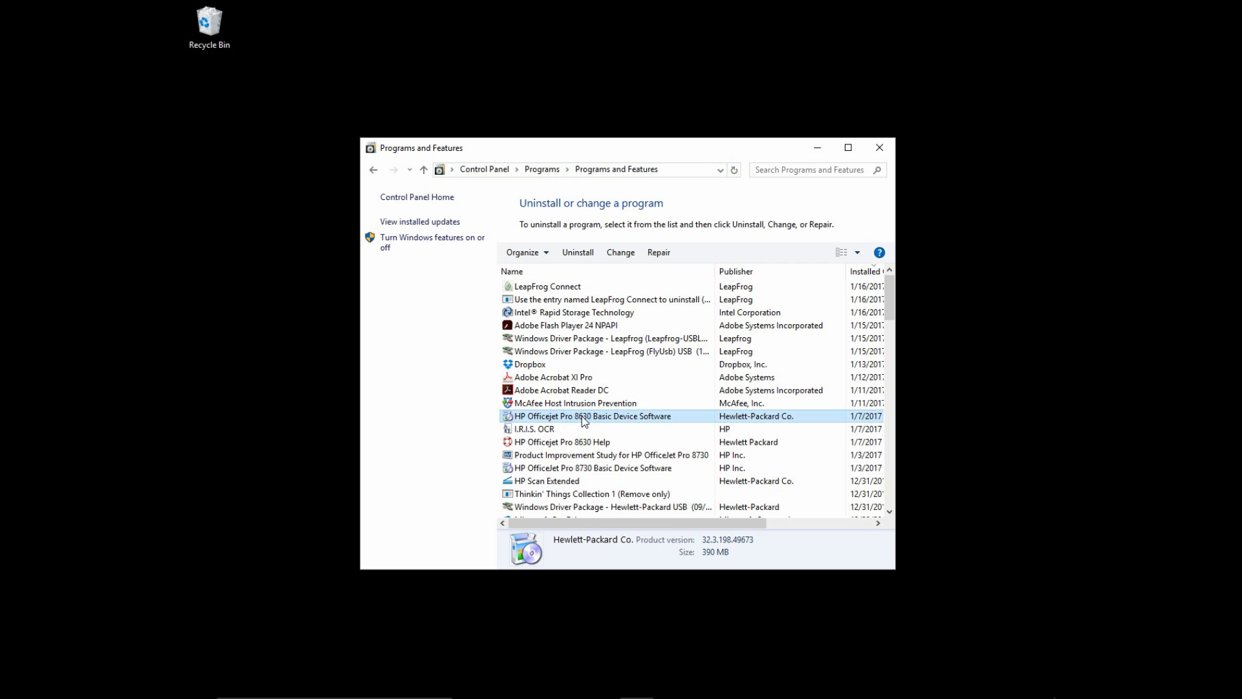
{"action": "left_click", "coordinate": [575, 254]}
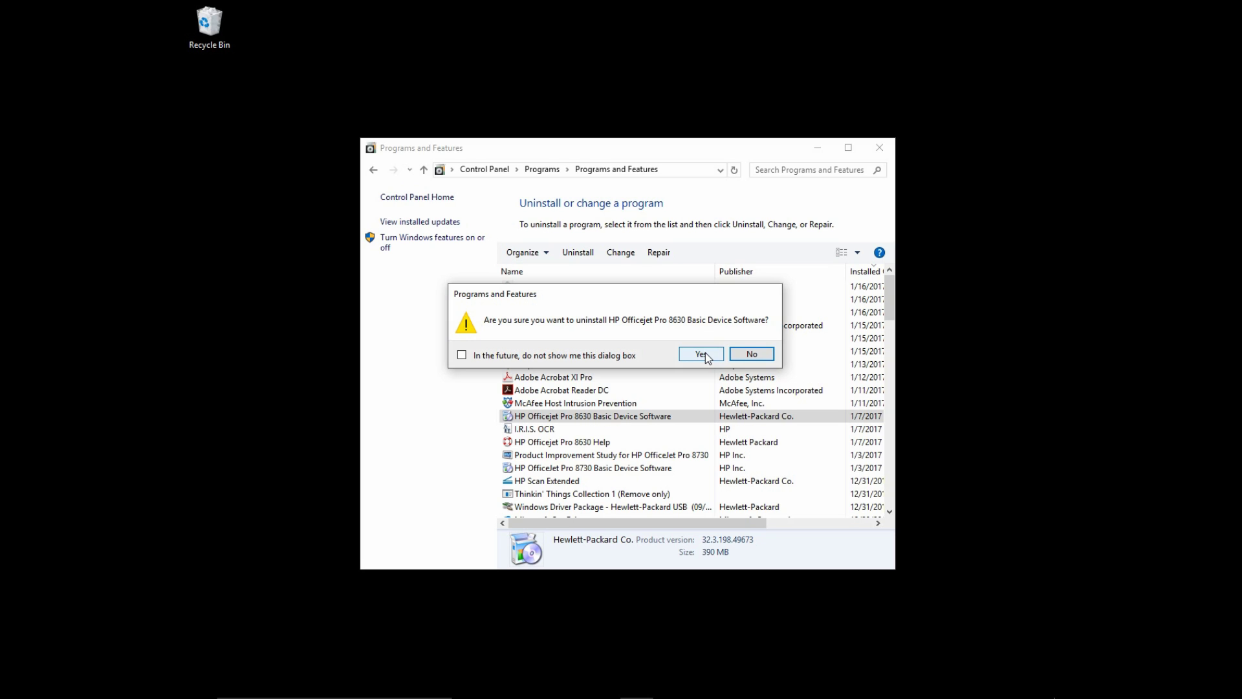
{"action": "left_click", "coordinate": [706, 355]}
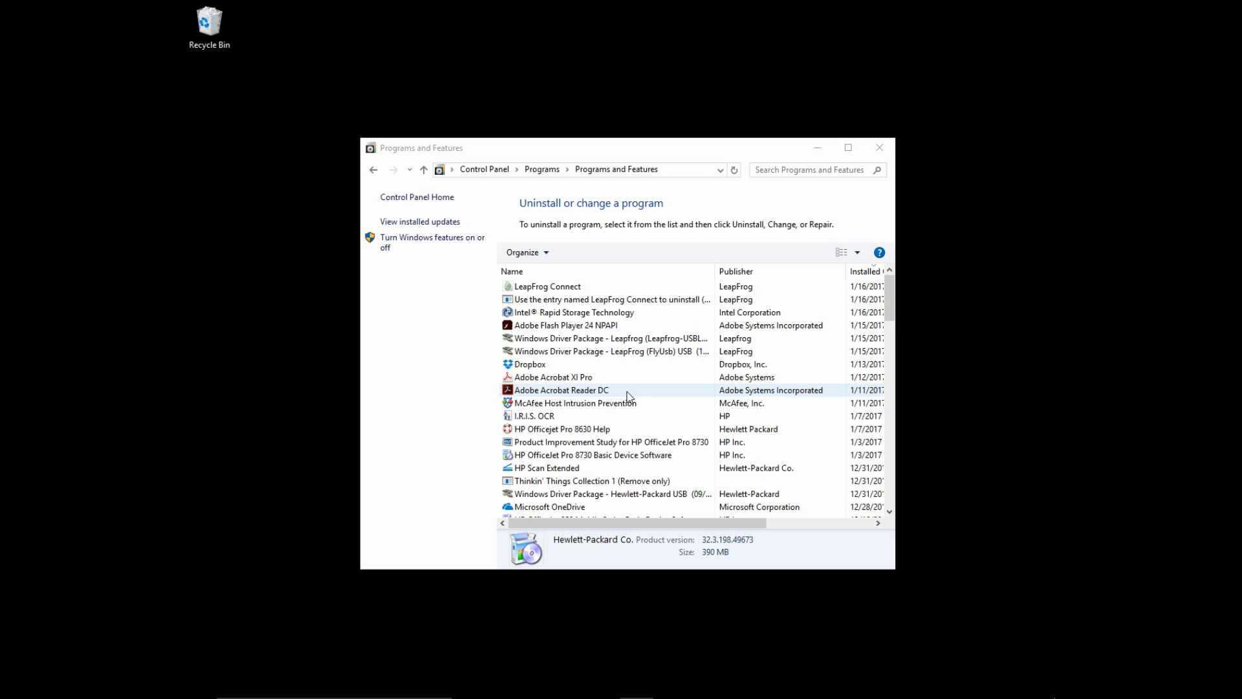
Remove HP Officejet Pro 8630 Help, confirming the uninstall
{"action": "left_click", "coordinate": [617, 433]}
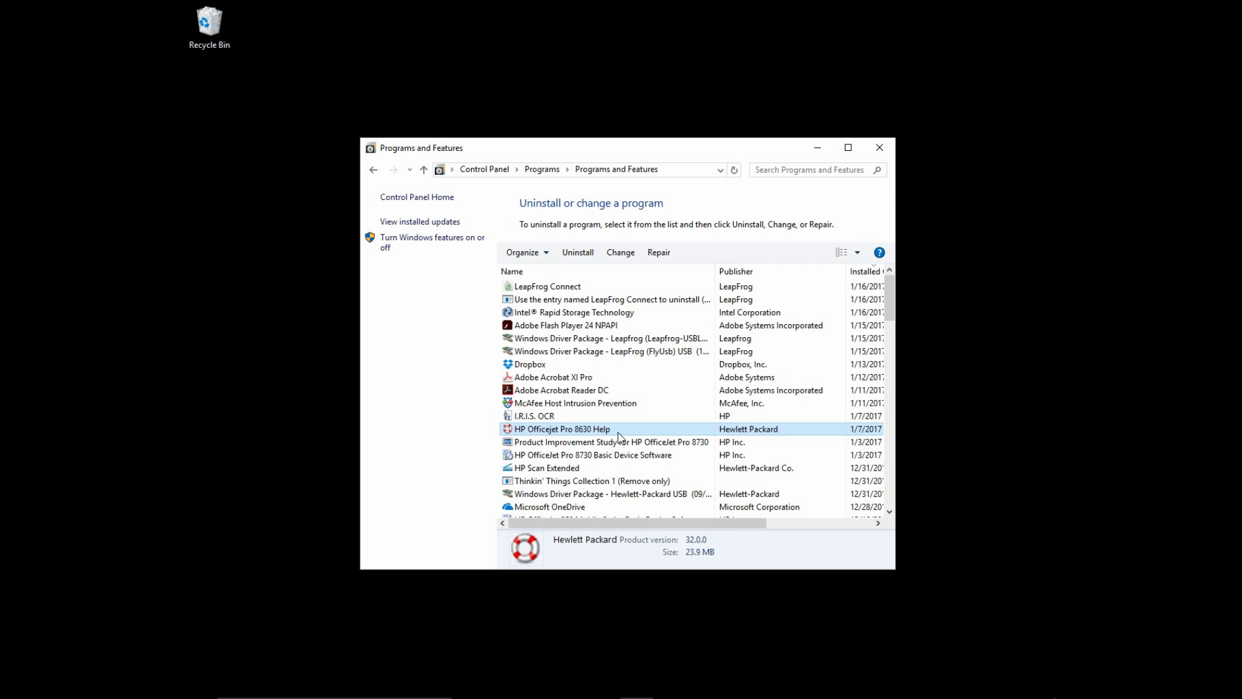
{"action": "left_click", "coordinate": [579, 254]}
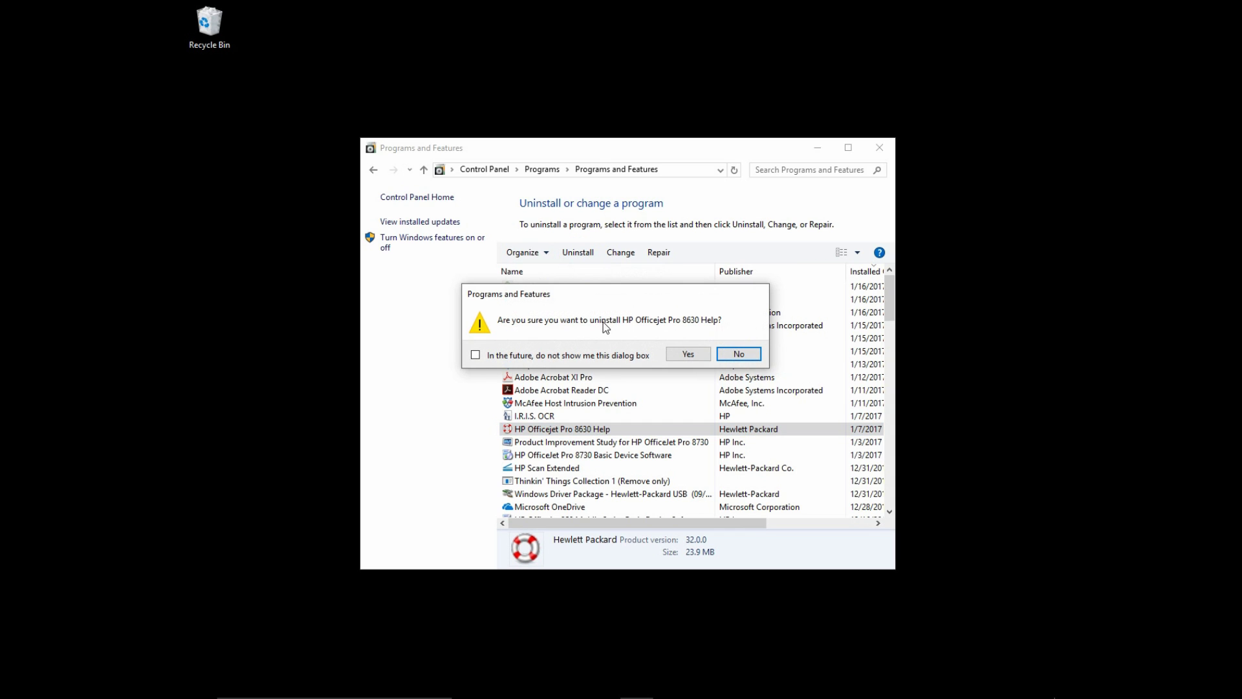
{"action": "left_click", "coordinate": [686, 355]}
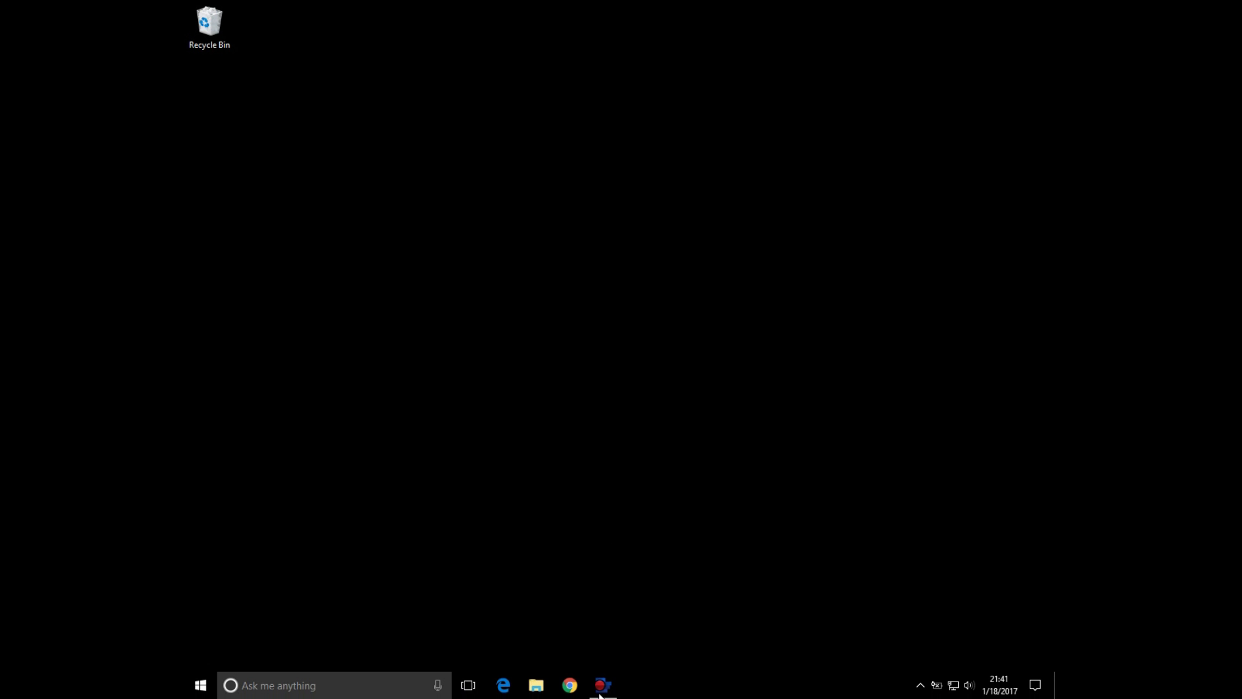
{"action": "left_click", "coordinate": [572, 684]}
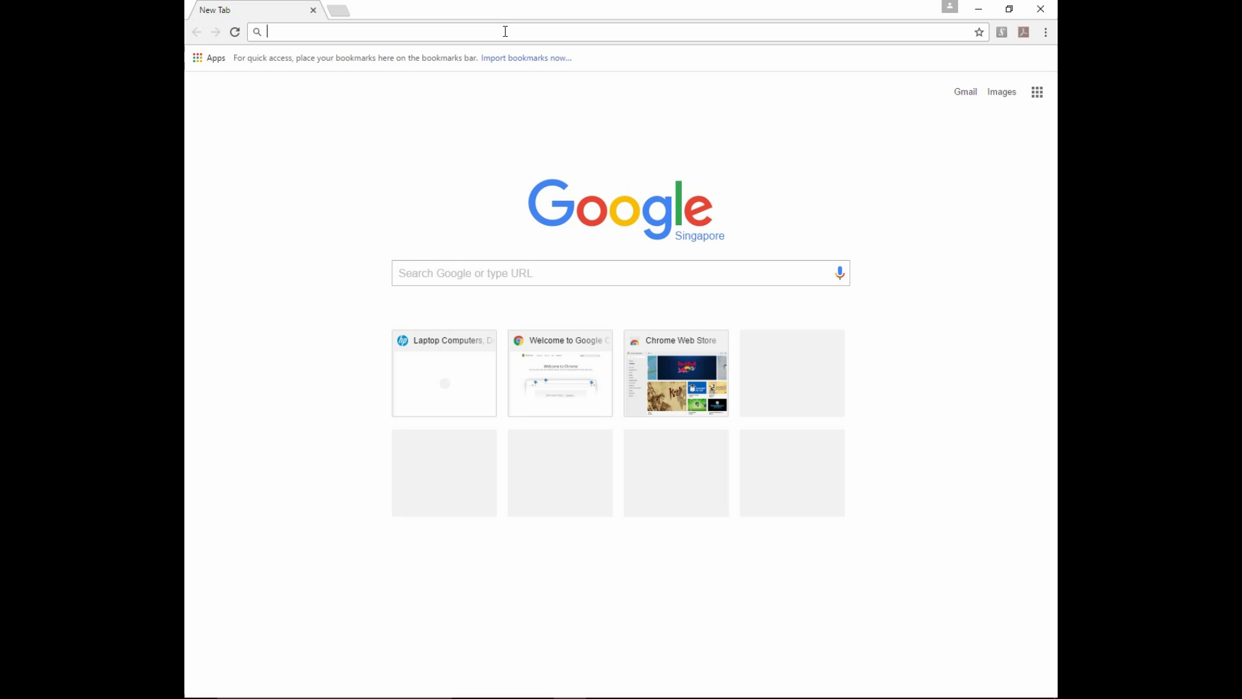
{"action": "left_click", "coordinate": [505, 32]}
{"action": "type", "text": "www.h"}
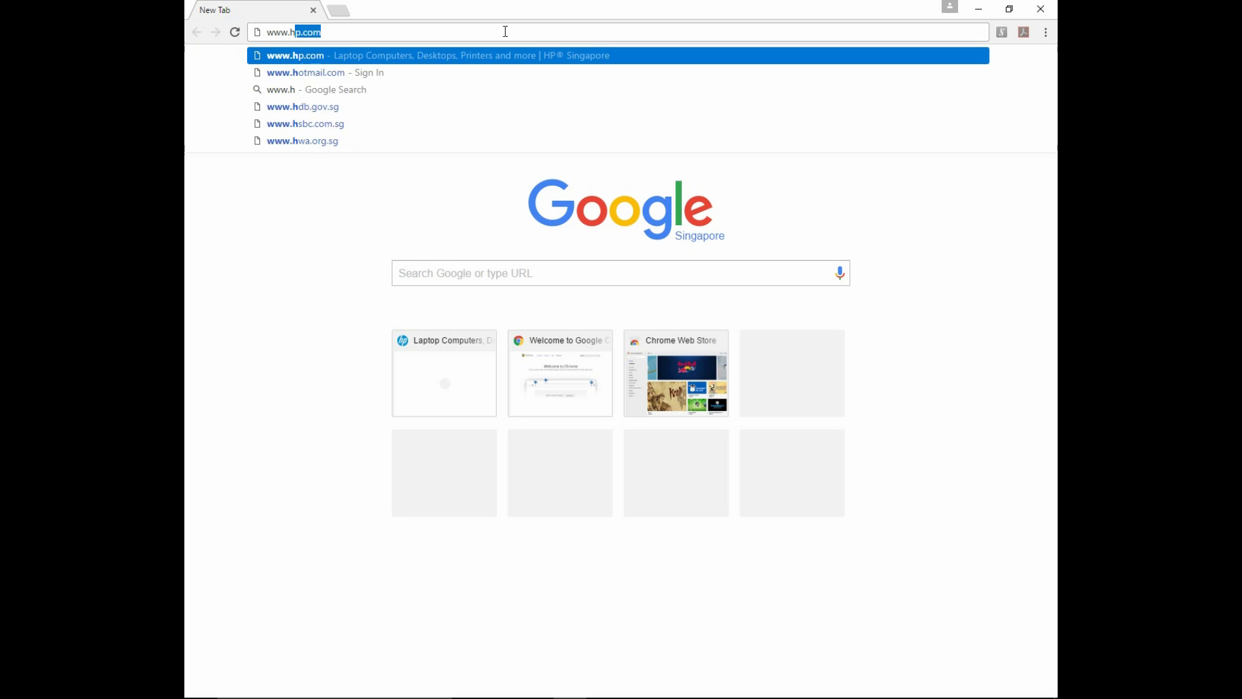
{"action": "type", "text": "p.com"}
{"action": "key", "text": "Return"}
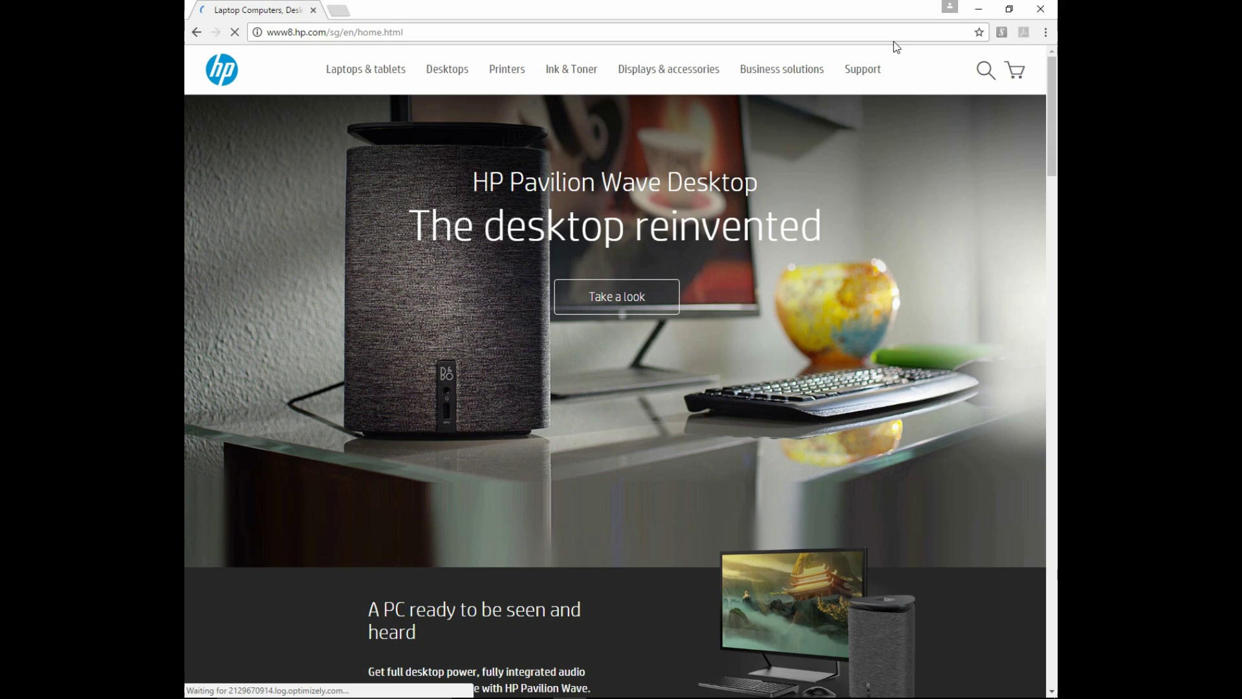
{"action": "mouse_move", "coordinate": [862, 69]}
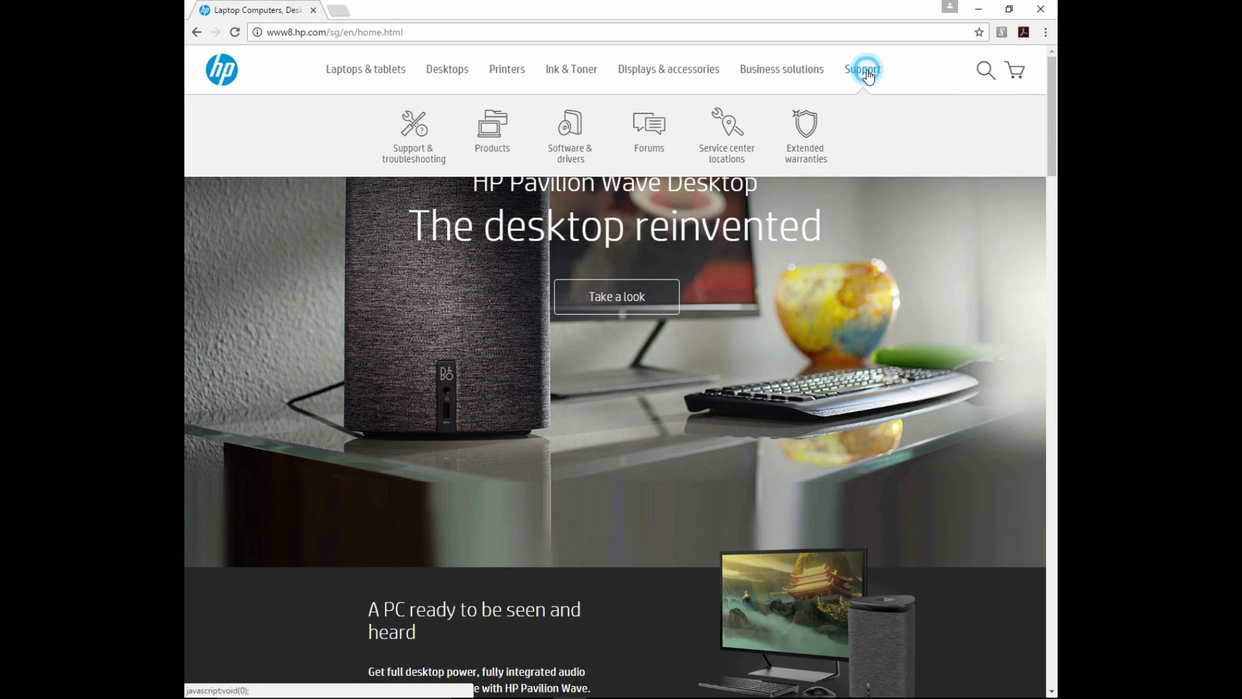
Search HP Software & drivers for the 'officejet pro 8630' model
{"action": "left_click", "coordinate": [570, 153]}
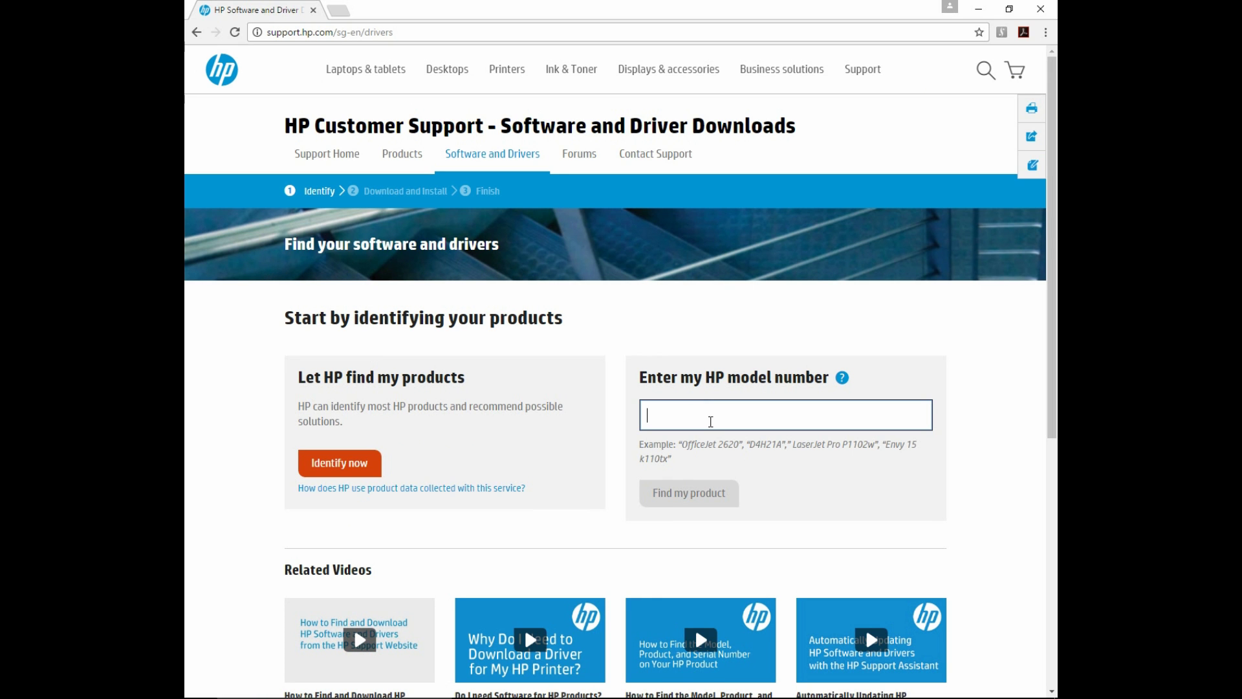
{"action": "type", "text": "o"}
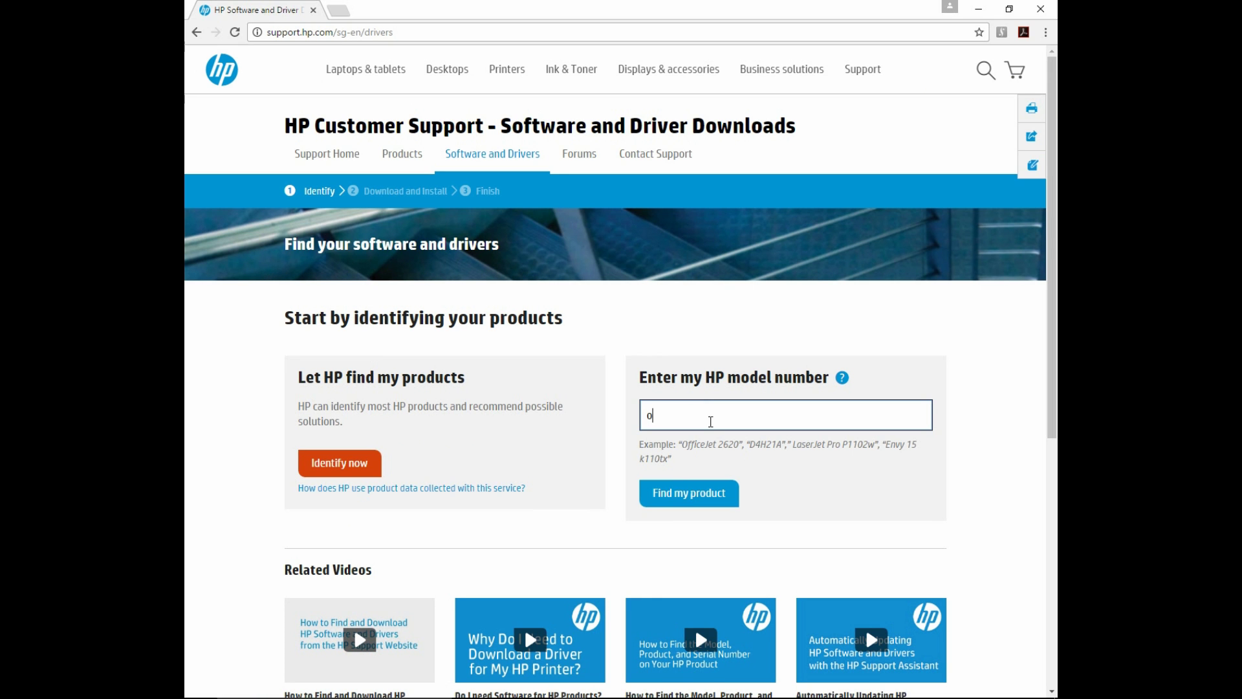
{"action": "type", "text": "fficejet"}
{"action": "type", "text": " pro 8630"}
{"action": "key", "text": "Return"}
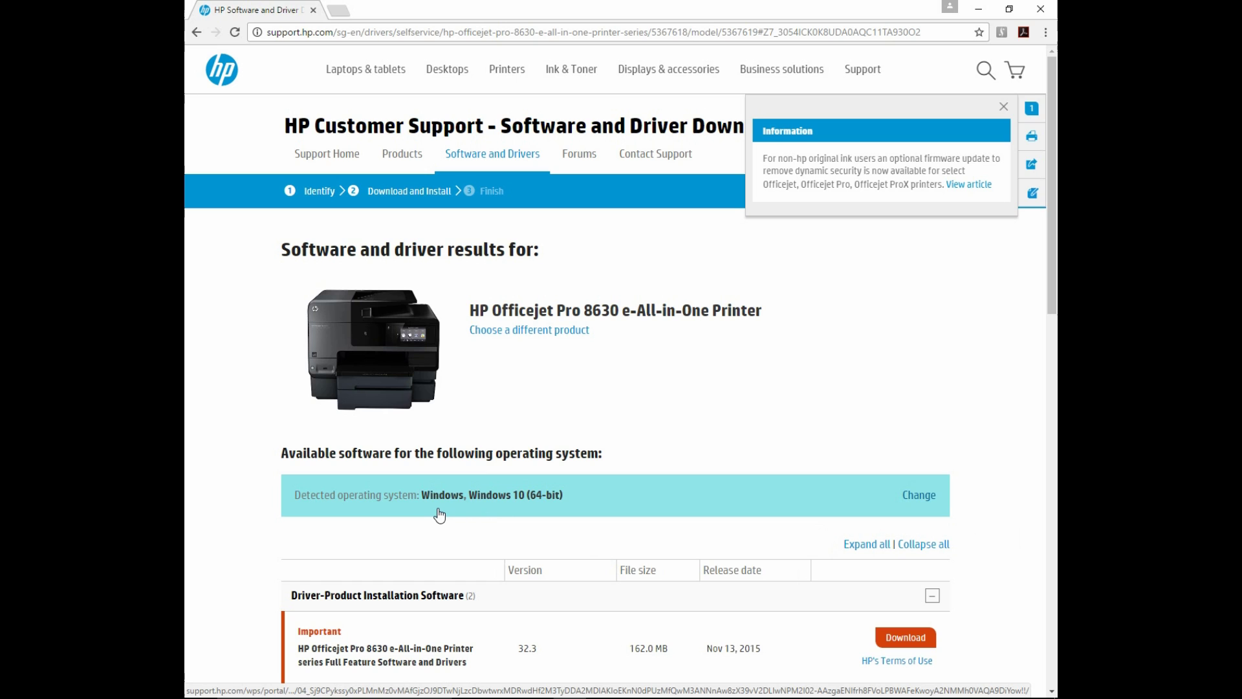
{"action": "left_click", "coordinate": [925, 496]}
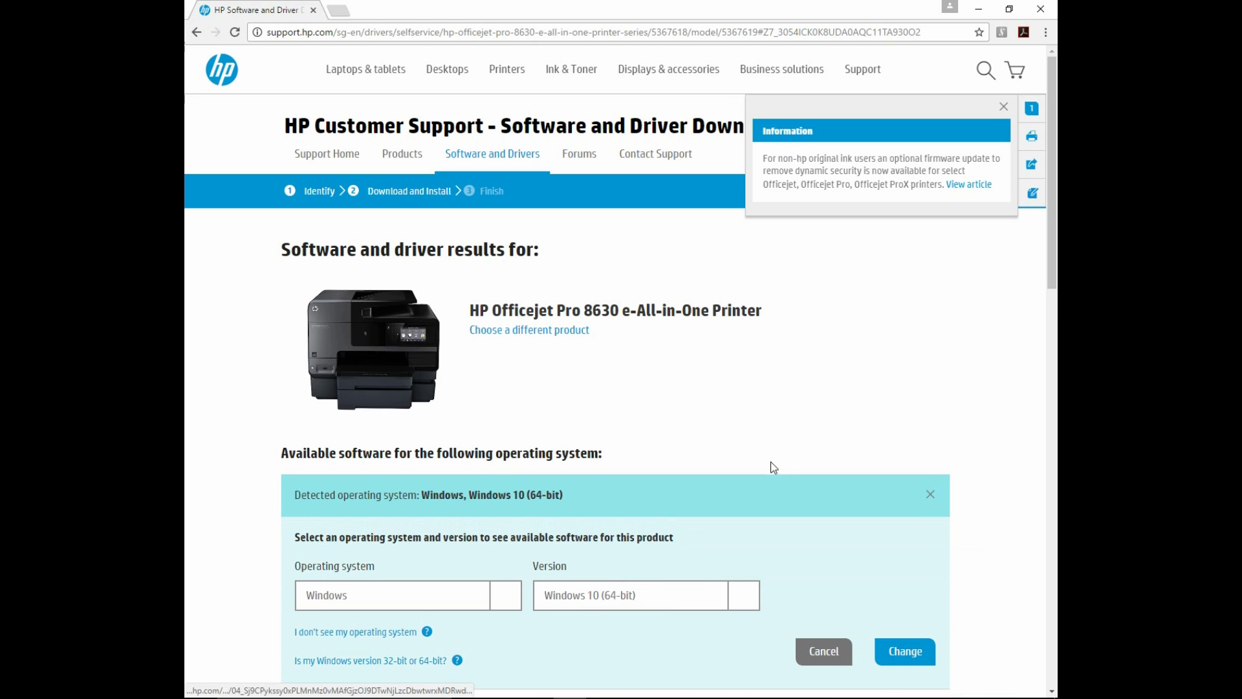
{"action": "left_click", "coordinate": [743, 417]}
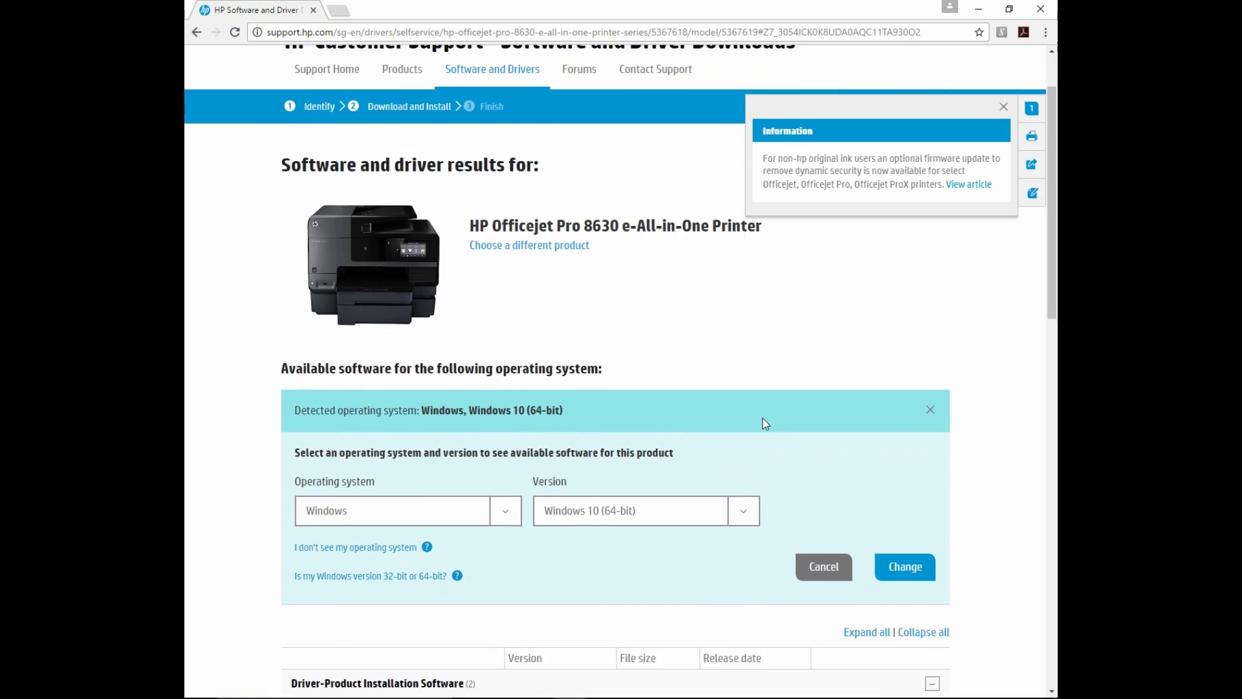
{"action": "scroll", "coordinate": [679, 472], "scroll_direction": "down", "scroll_amount": 3}
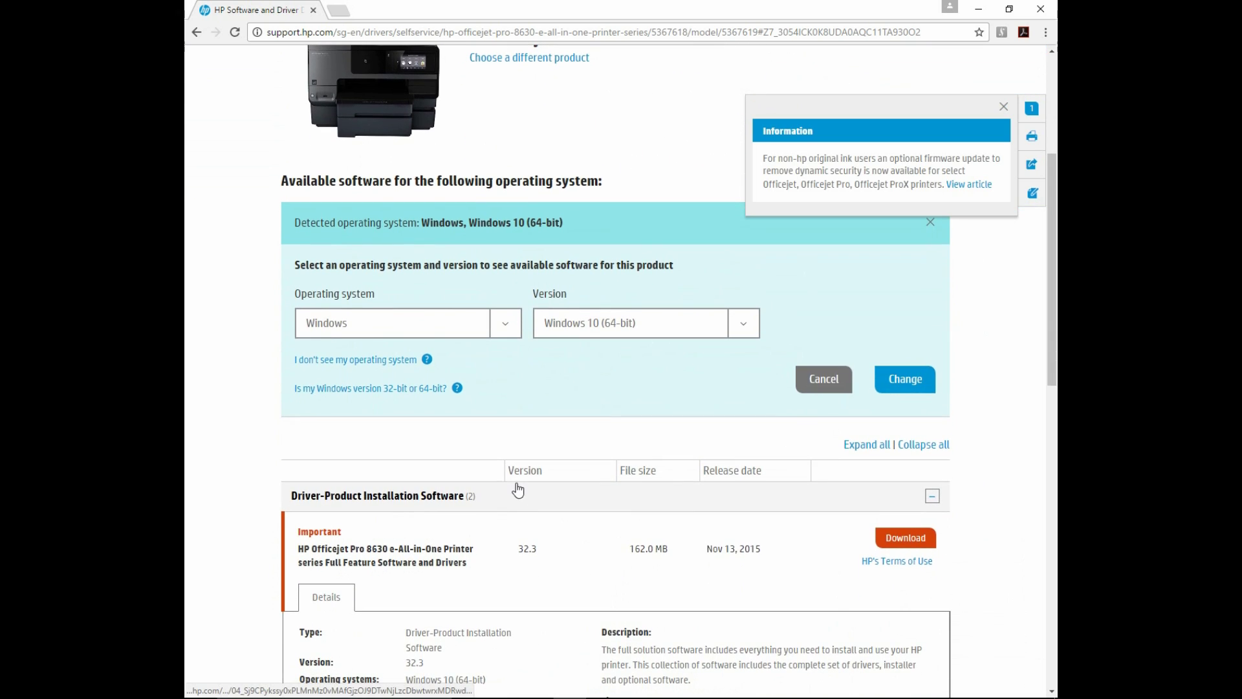
{"action": "left_click", "coordinate": [739, 328]}
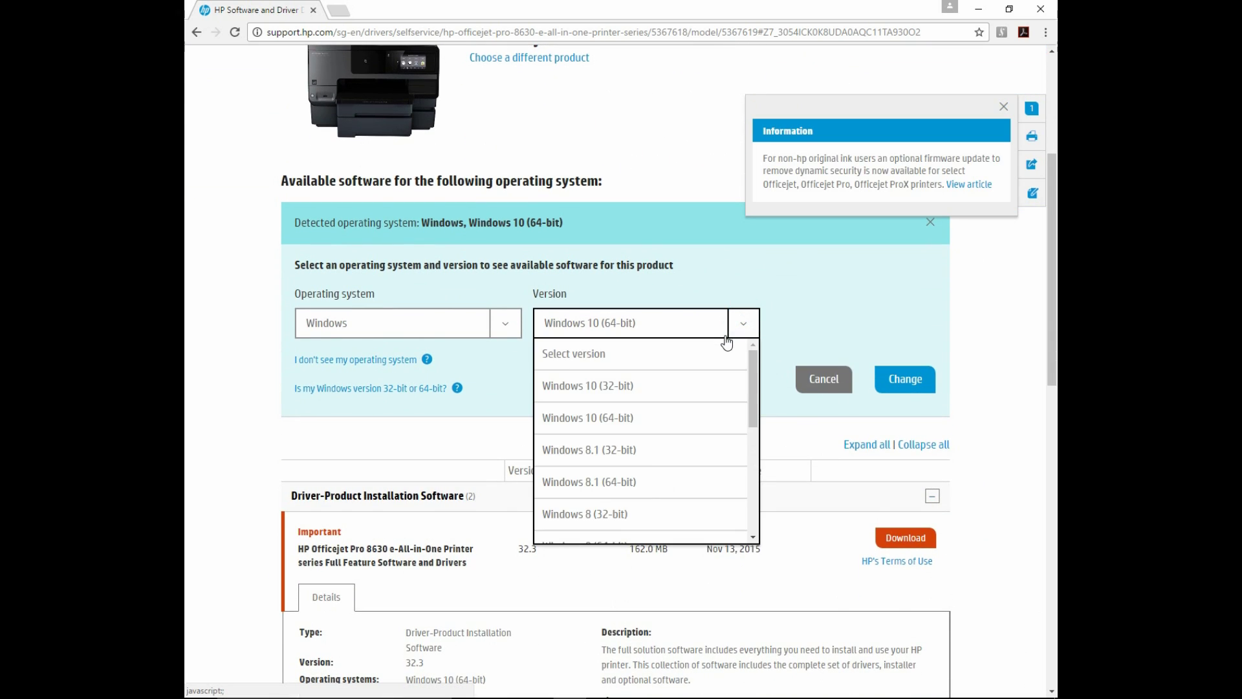
{"action": "left_click", "coordinate": [864, 303]}
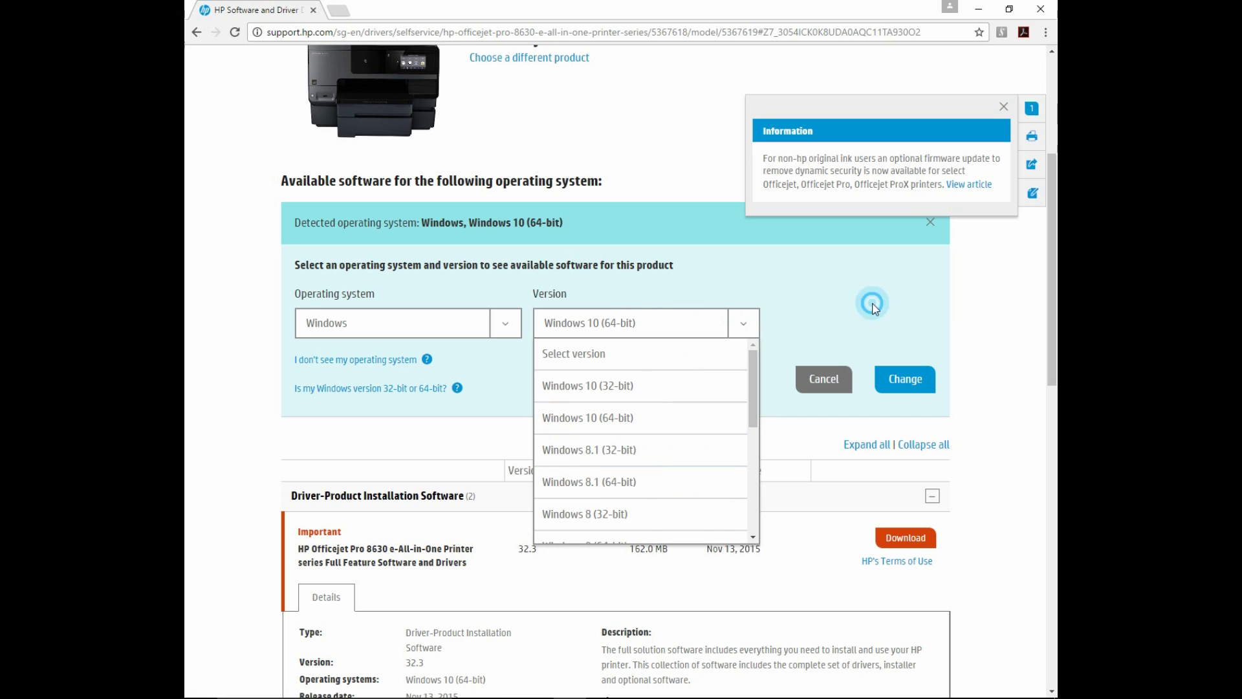
{"action": "left_click", "coordinate": [903, 388]}
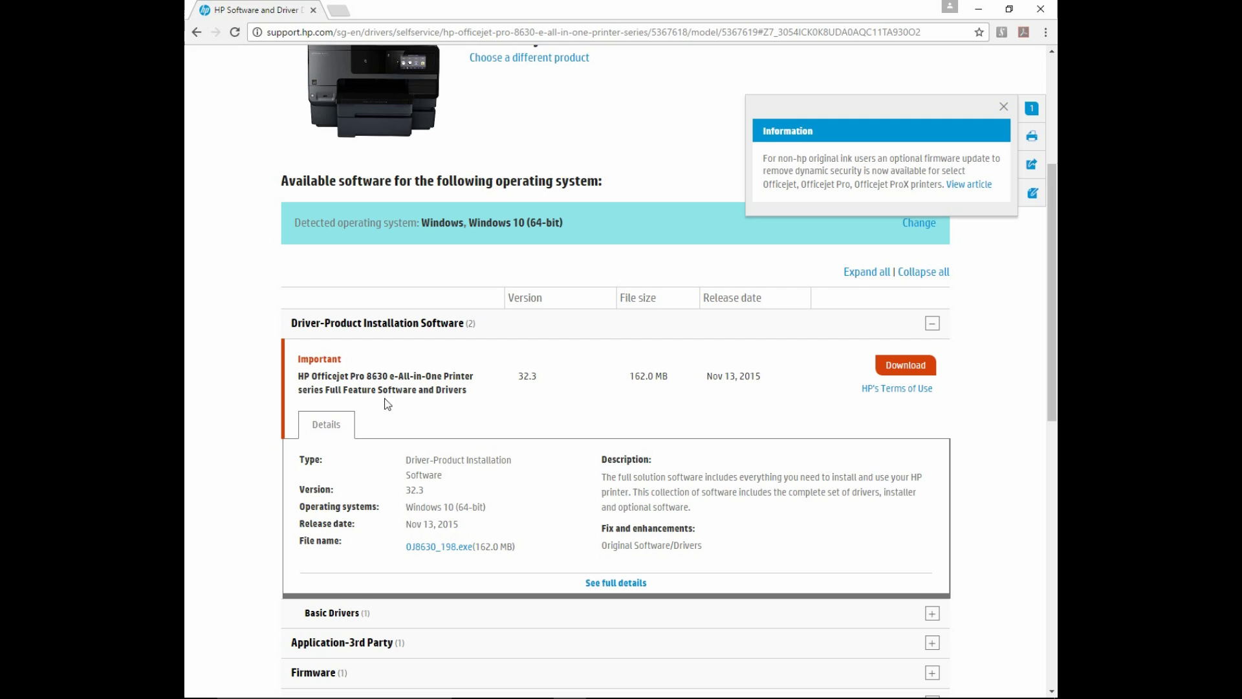
Download the Full Feature Software and Drivers (OJ8630_198.exe) with 'Download only', closing the info messages
{"action": "left_click", "coordinate": [926, 365]}
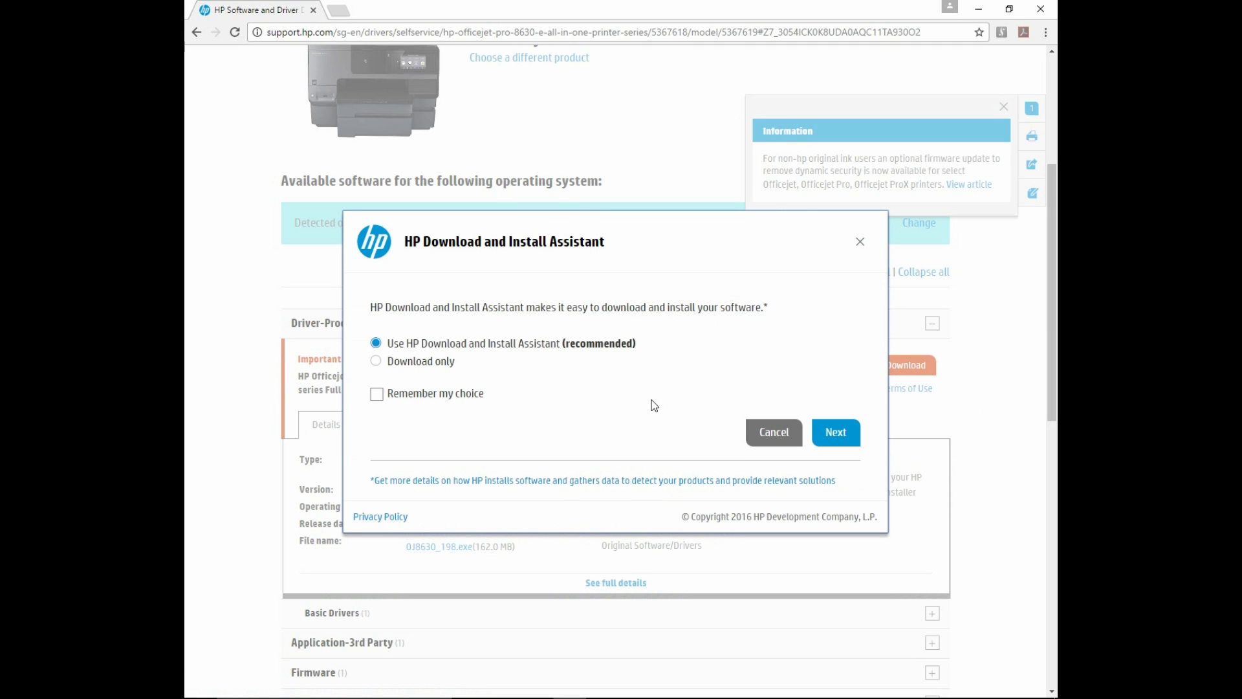
{"action": "left_click", "coordinate": [423, 365]}
{"action": "left_click", "coordinate": [424, 365]}
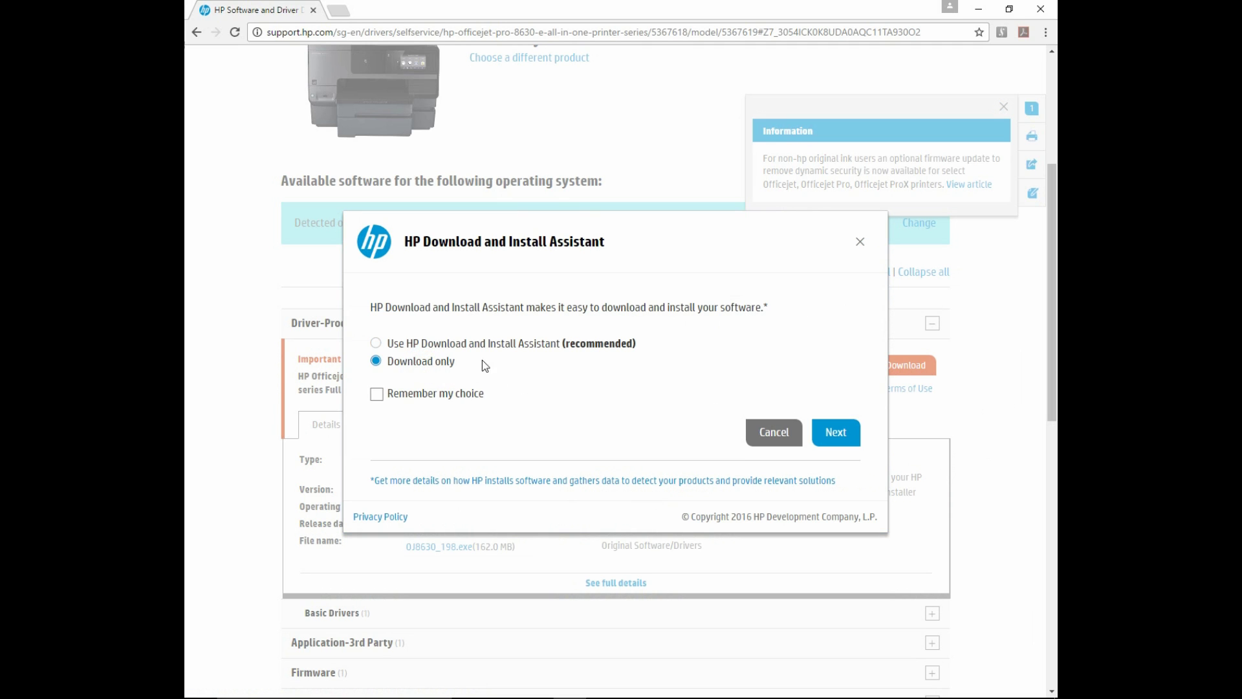
{"action": "left_click", "coordinate": [837, 433]}
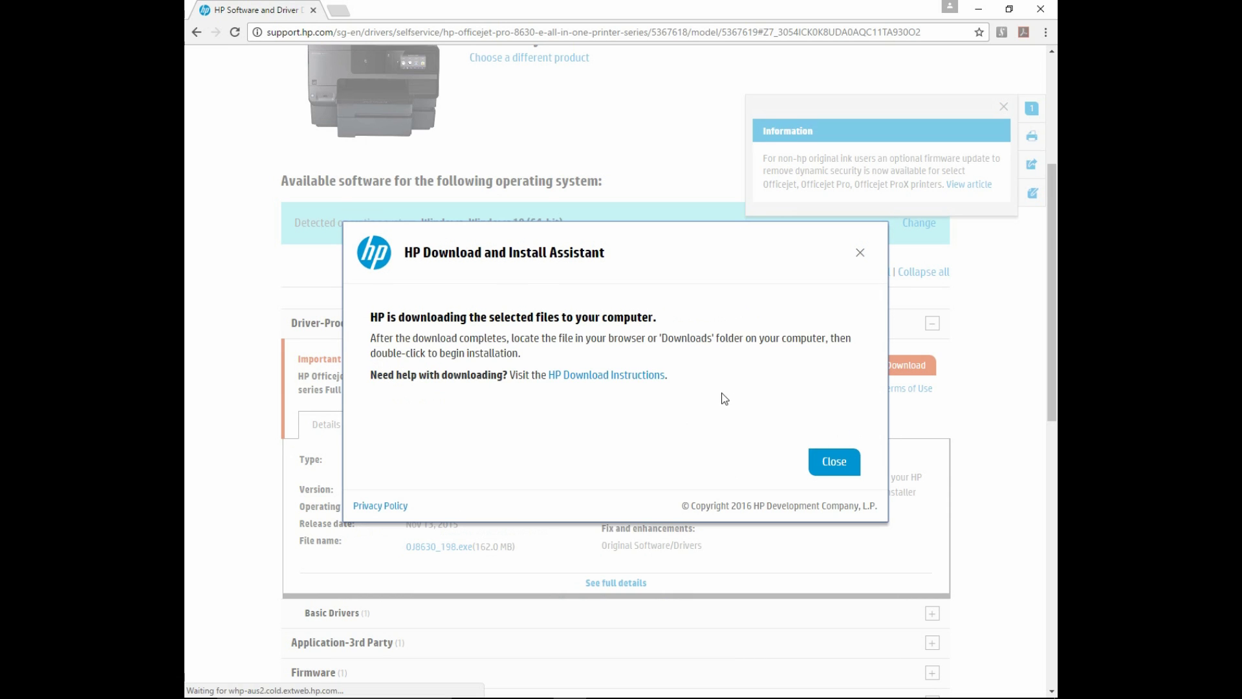
{"action": "left_click", "coordinate": [833, 452]}
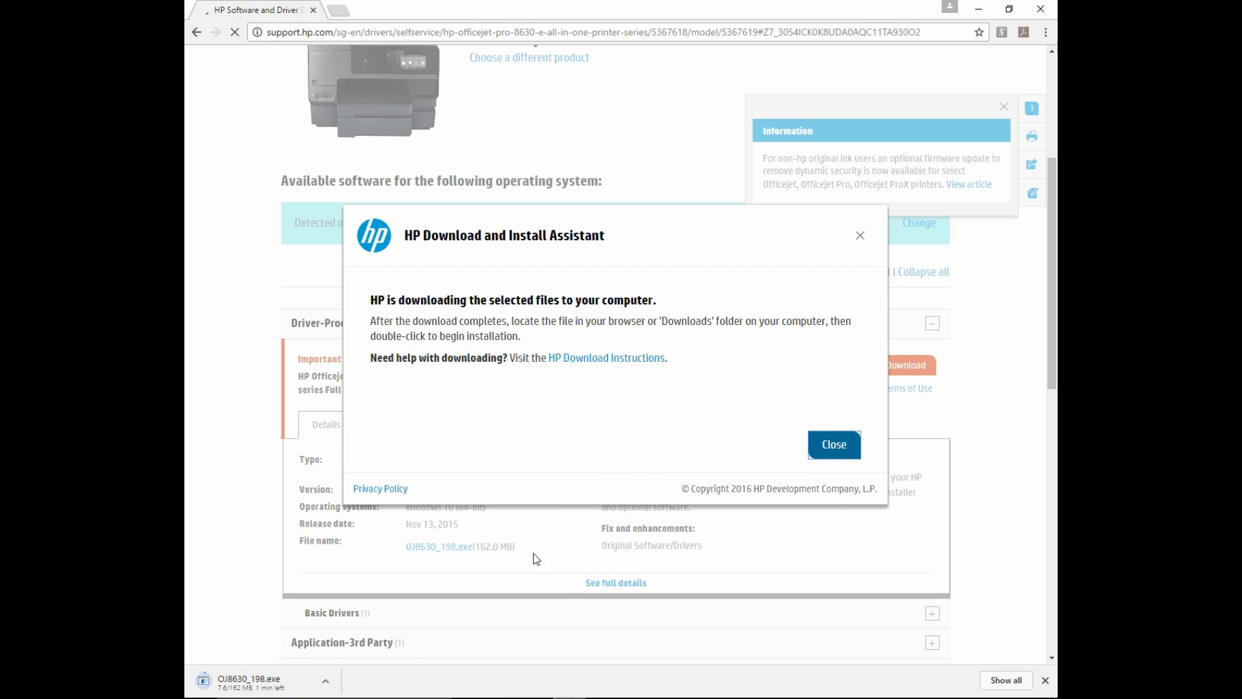
{"action": "left_click", "coordinate": [833, 446]}
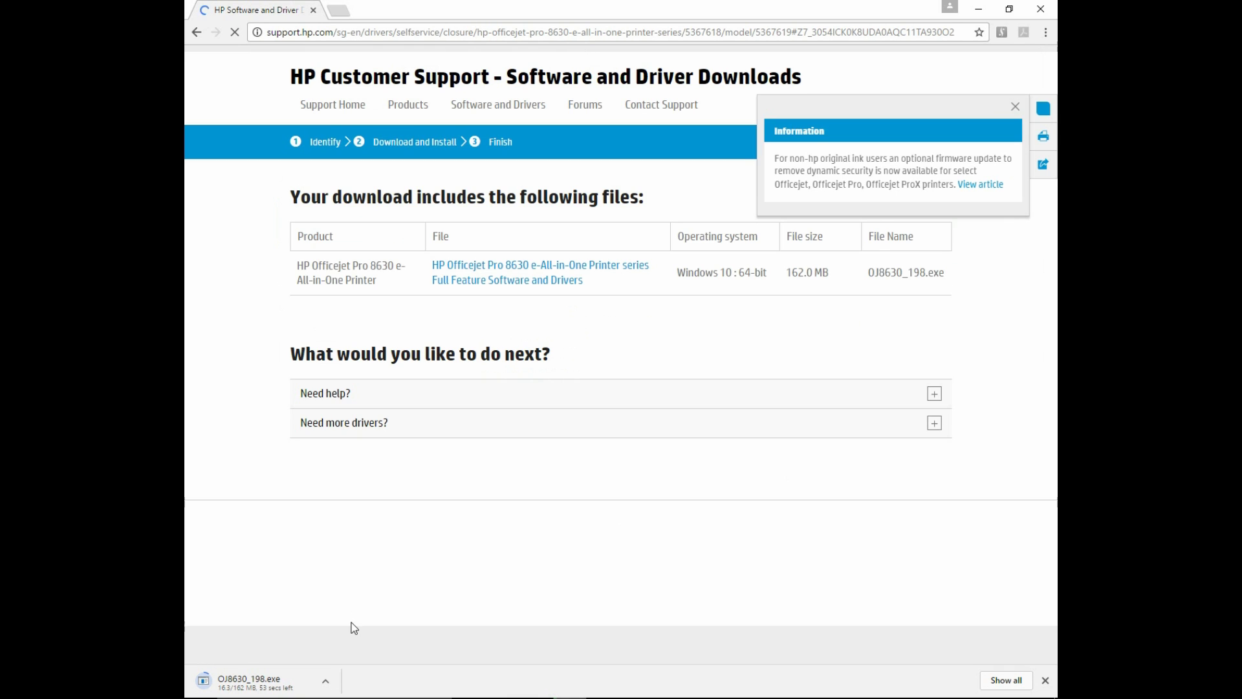